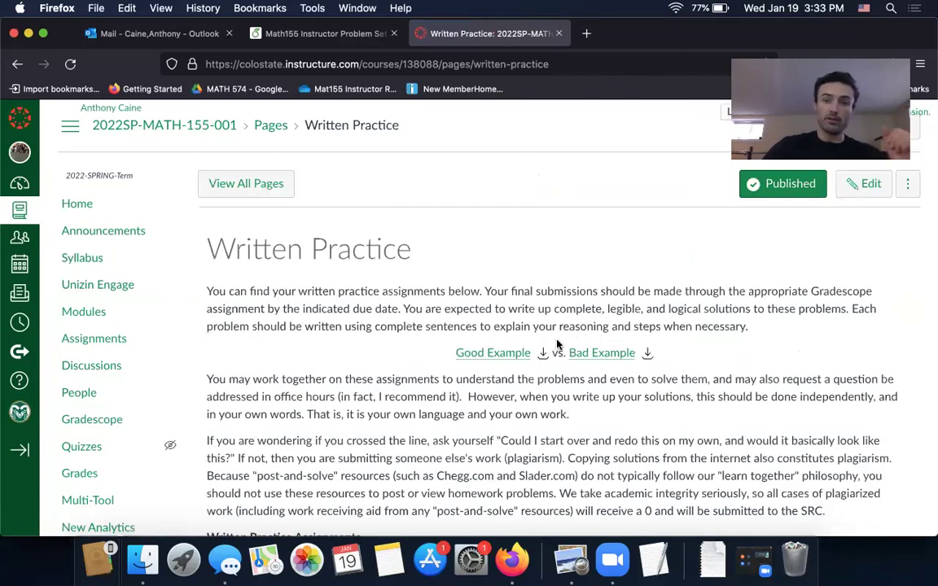
# Open the HW1 PDF from the written practice assignments and read through its problems on pages 1 and 2
pyautogui.scroll(-5, 557, 342)
pyautogui.click(274, 277)
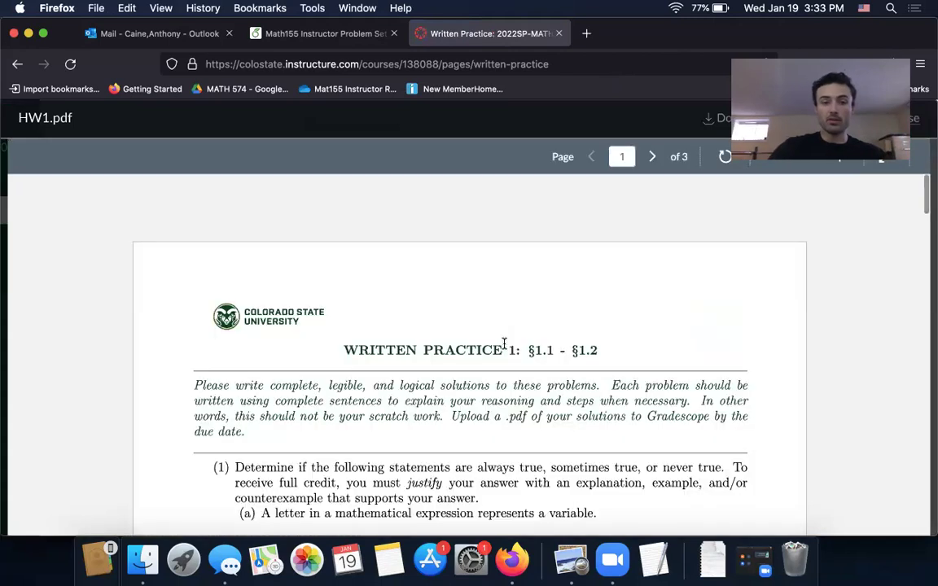
pyautogui.scroll(-5, 807, 316)
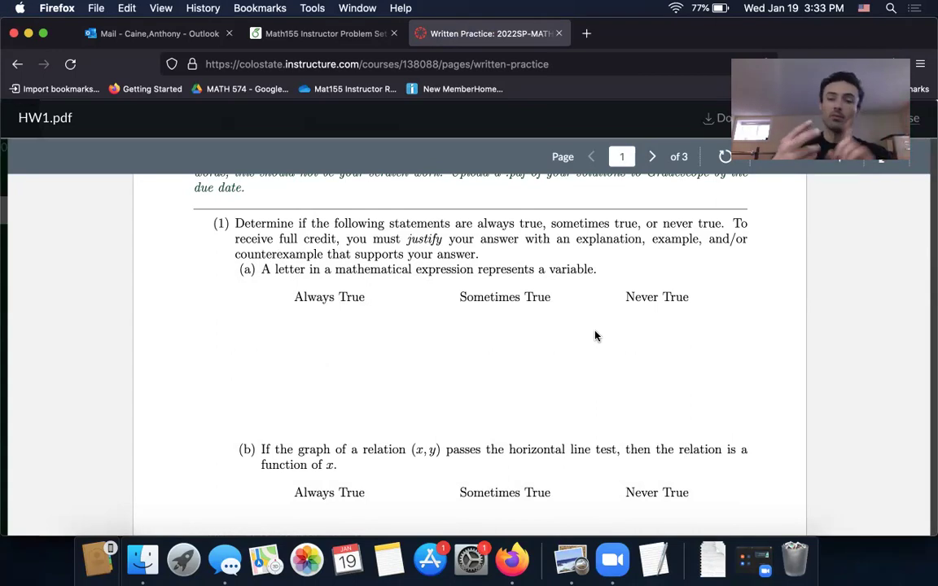
pyautogui.scroll(-10, 595, 336)
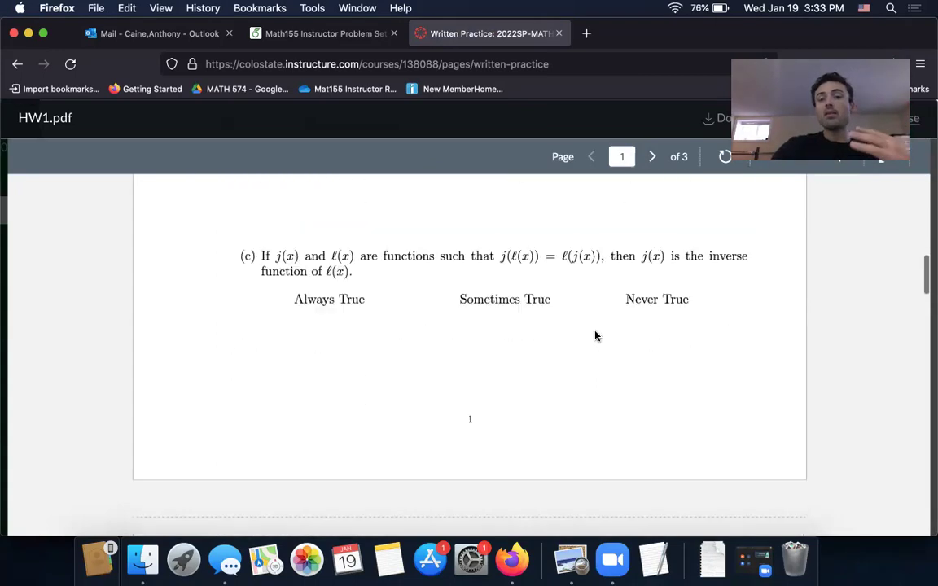
pyautogui.scroll(-8, 595, 335)
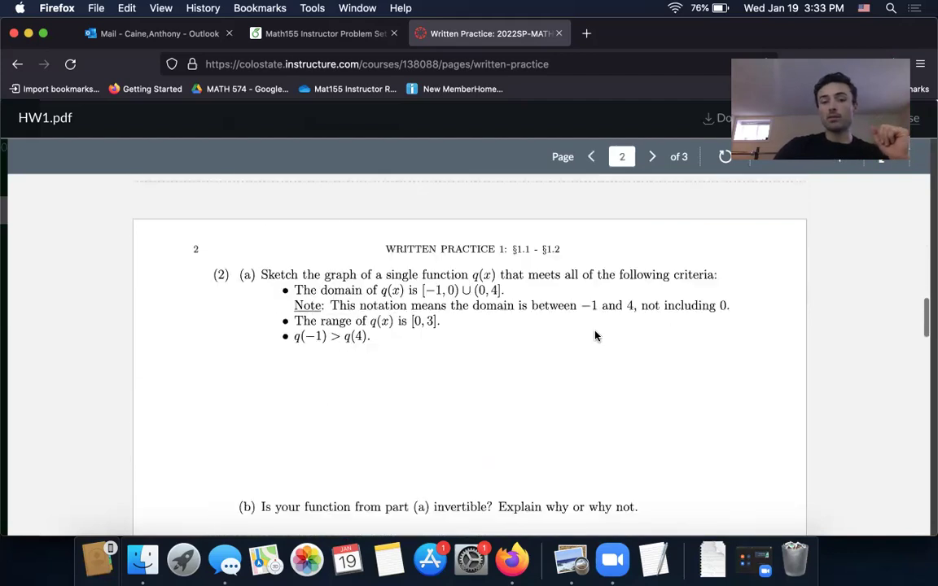
pyautogui.scroll(-5, 595, 336)
pyautogui.scroll(-4, 595, 336)
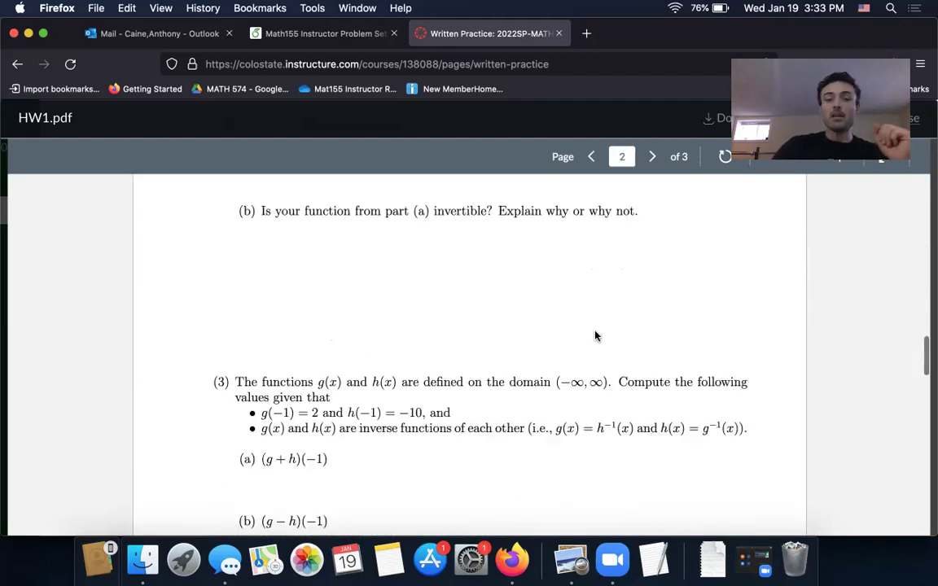
pyautogui.scroll(2, 595, 336)
pyautogui.press('Home')
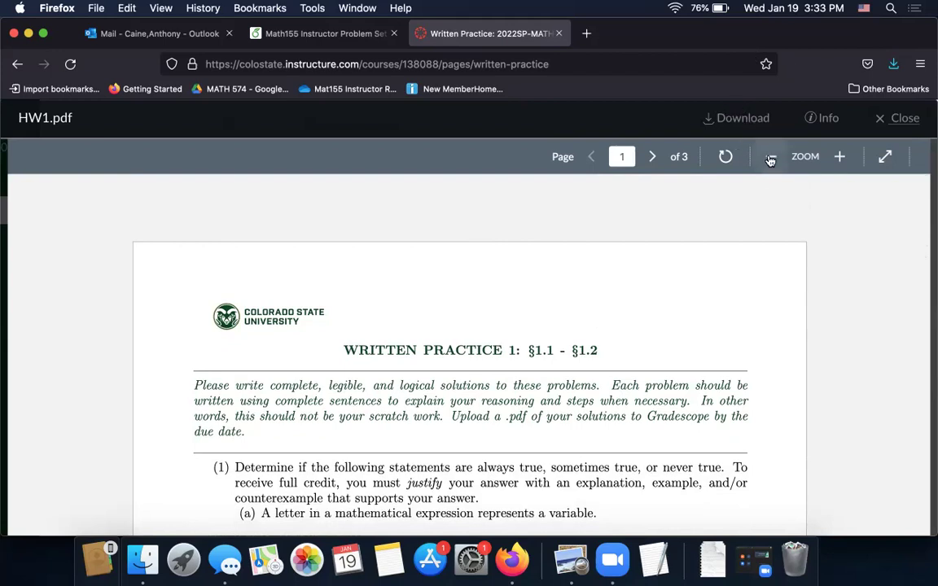
# Return to the course home page, open WeBWorK for math155 and view its user settings
pyautogui.click(17, 65)
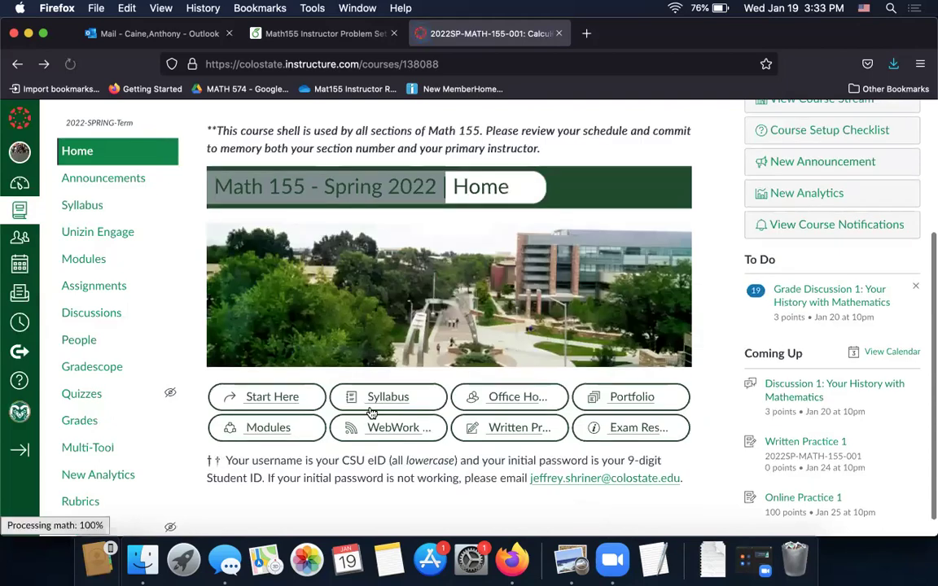
pyautogui.click(394, 403)
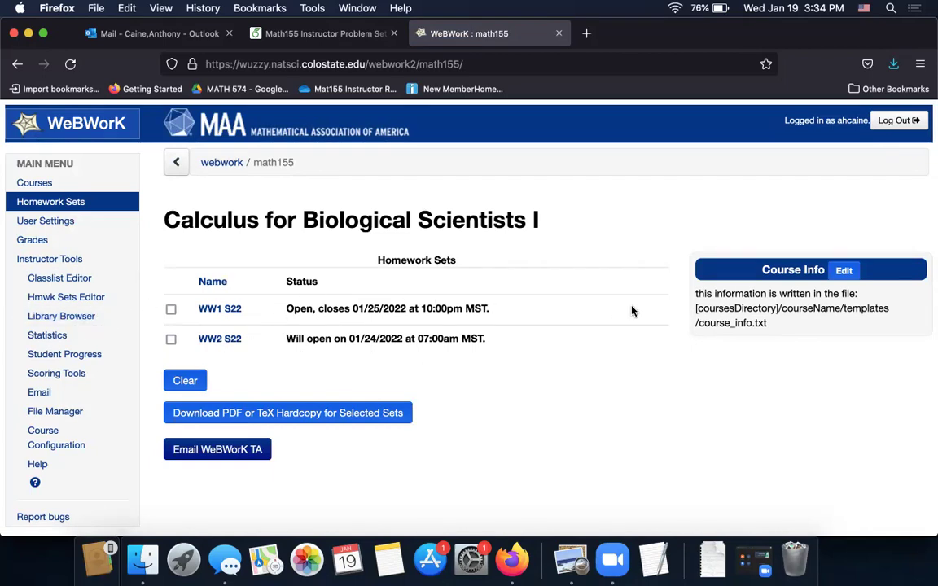
pyautogui.click(50, 221)
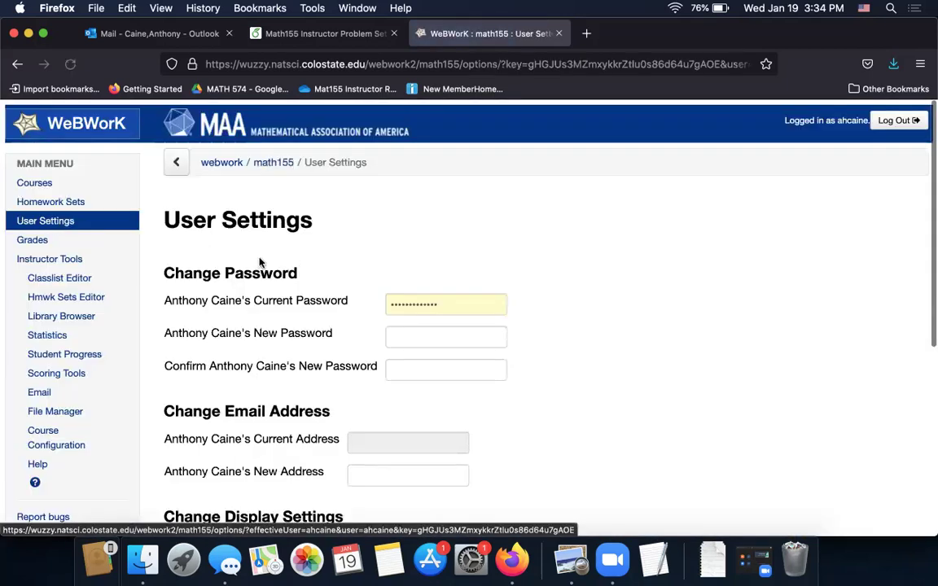
# Open Problem 1 of the WW1 S22 homework set
pyautogui.click(44, 202)
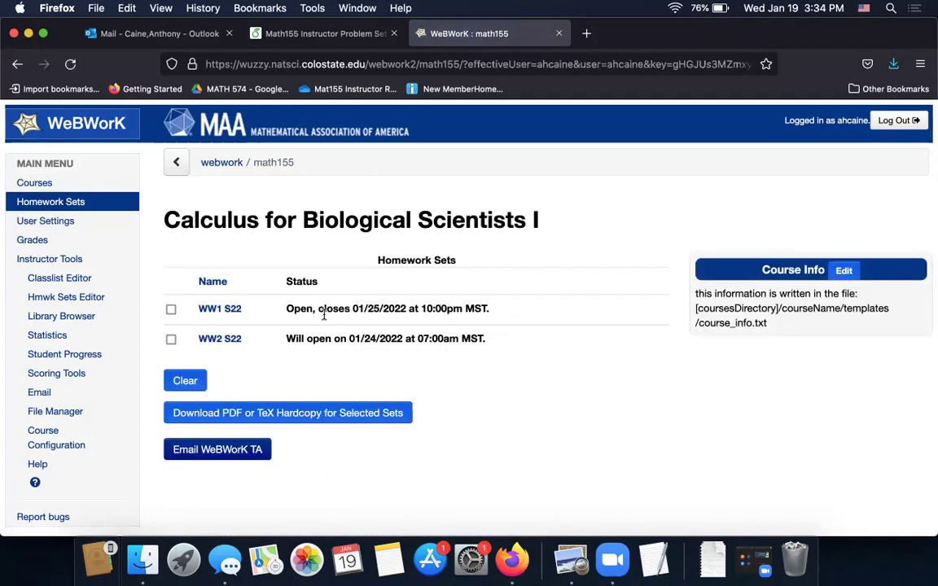
pyautogui.click(220, 309)
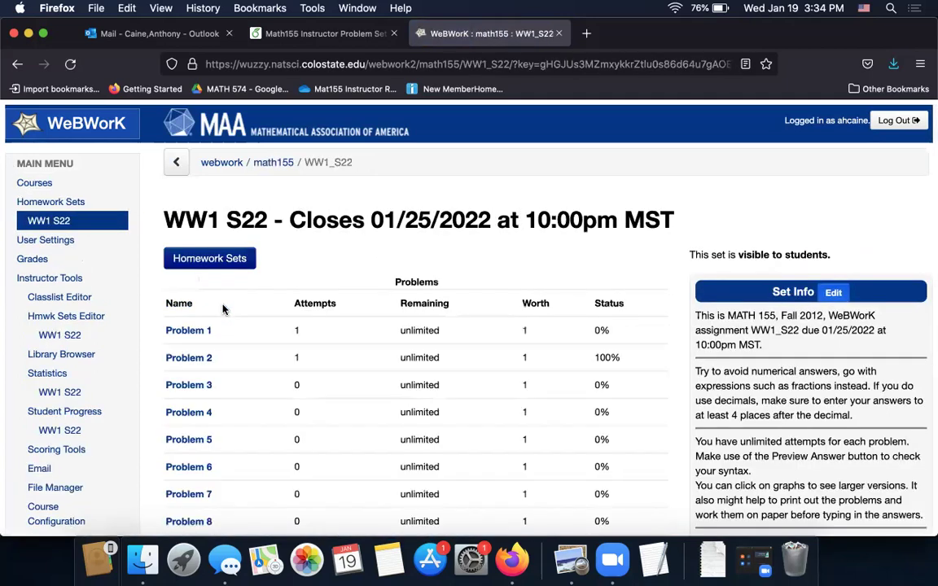
pyautogui.click(195, 330)
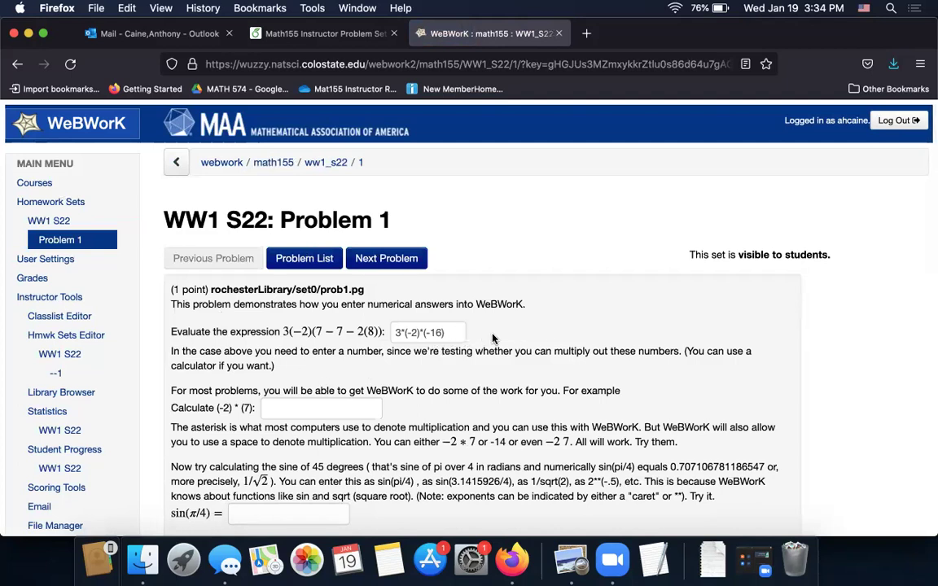
# Submit Problem 1 with the existing unevaluated expression 3*(-2)*(-16) as the first answer
pyautogui.scroll(-5, 494, 334)
pyautogui.scroll(-6, 493, 334)
pyautogui.scroll(12, 501, 305)
pyautogui.scroll(-8, 513, 326)
pyautogui.scroll(-3, 534, 346)
pyautogui.click(425, 390)
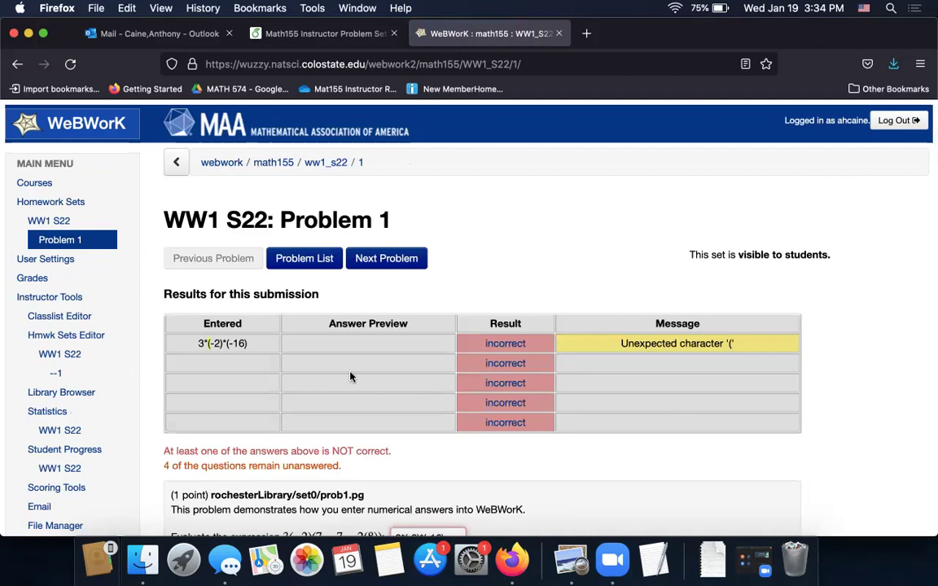
# Replace the first answer of Problem 1 with 96 and submit the answers again
pyautogui.scroll(-1, 672, 338)
pyautogui.scroll(-5, 672, 338)
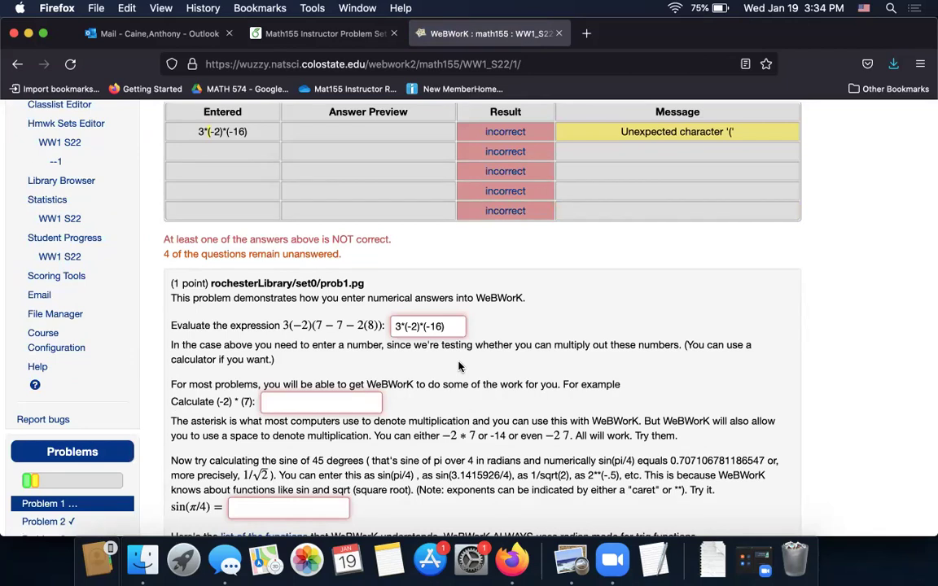
pyautogui.doubleClick(199, 326)
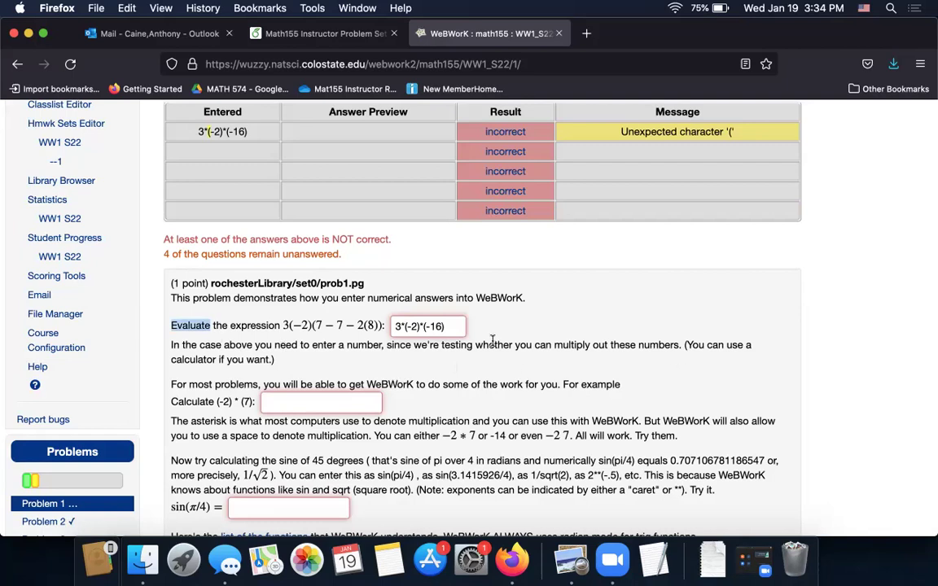
pyautogui.moveTo(448, 325); pyautogui.dragTo(394, 326)
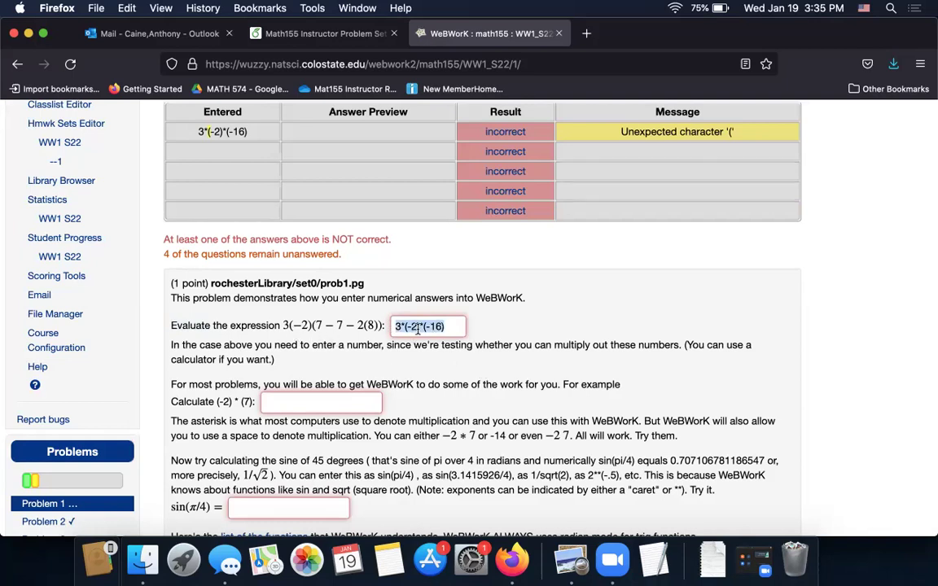
pyautogui.scroll(1, 621, 407)
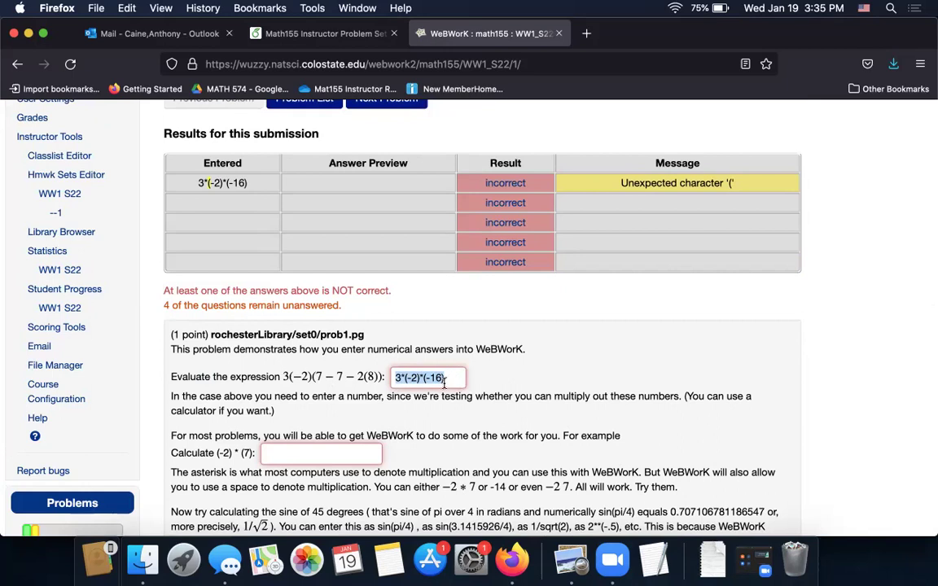
pyautogui.write('96')
pyautogui.scroll(-3, 501, 358)
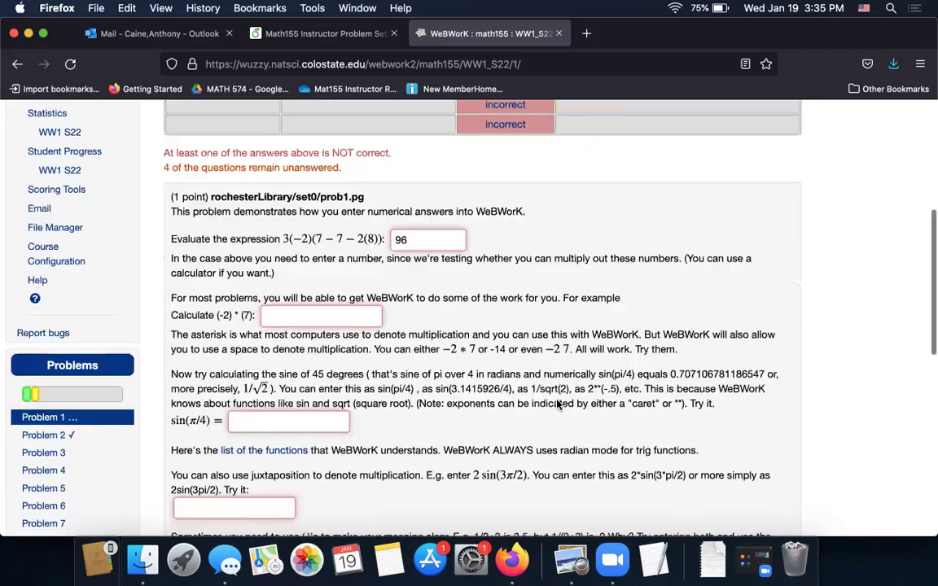
pyautogui.scroll(-6, 352, 475)
pyautogui.click(429, 469)
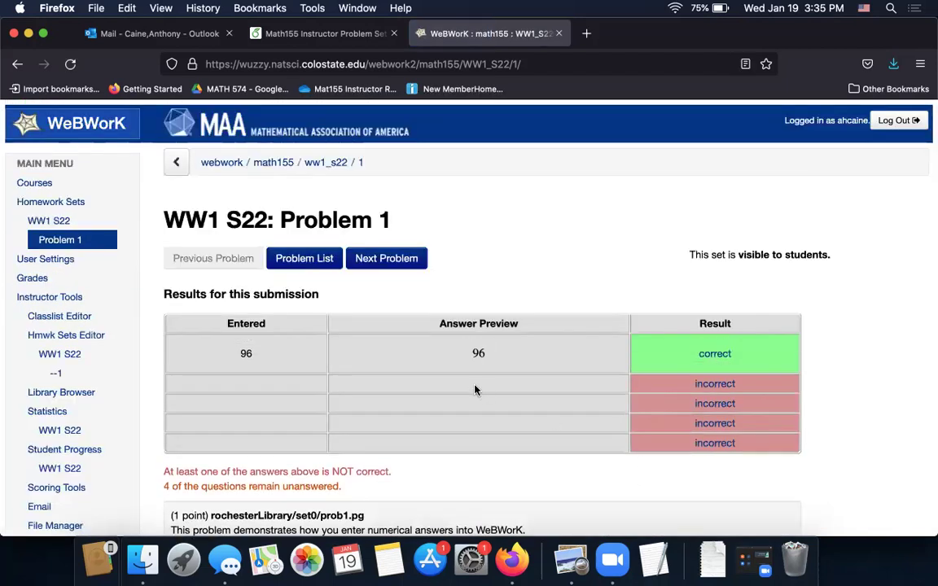
# Leave Problem 1 and view Problem 2 of the homework set
pyautogui.click(371, 259)
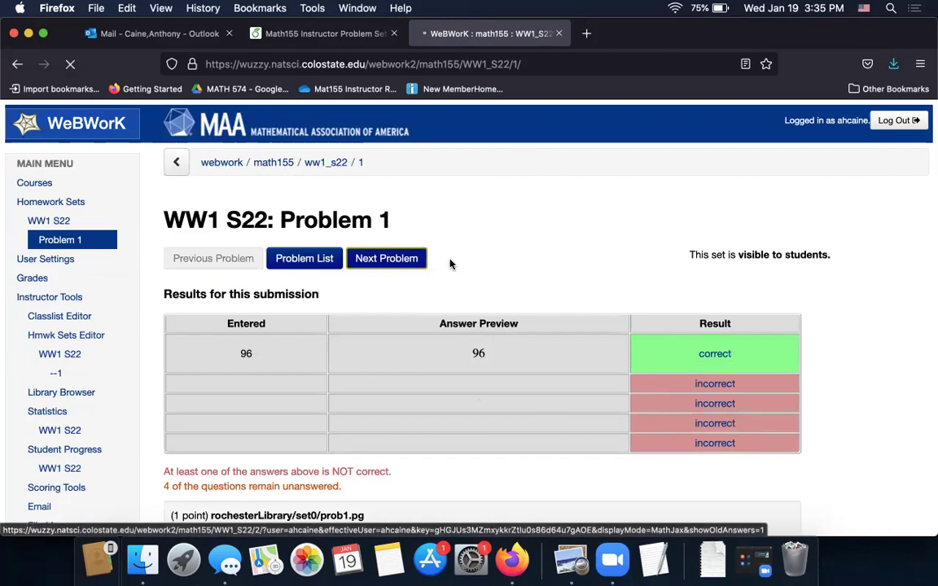
pyautogui.click(410, 260)
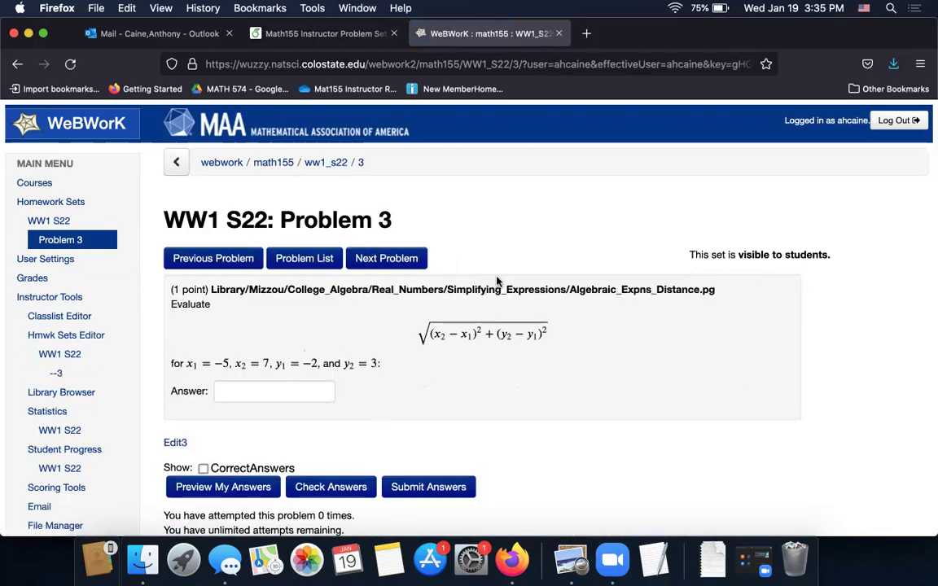
pyautogui.click(195, 259)
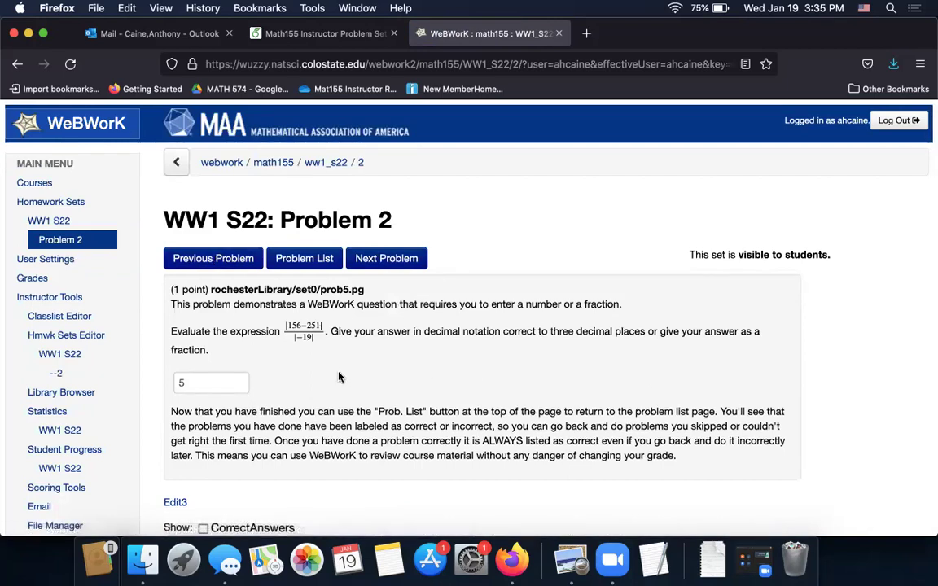
# Go to Problem 3 and submit sqrt((7+5)^2+(3+2)^2) as its answer
pyautogui.click(402, 258)
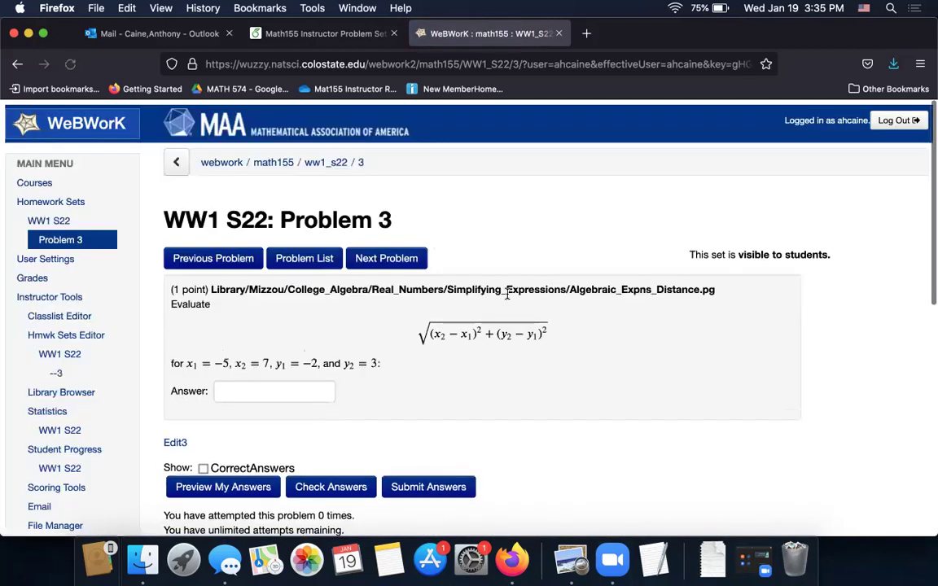
pyautogui.click(243, 389)
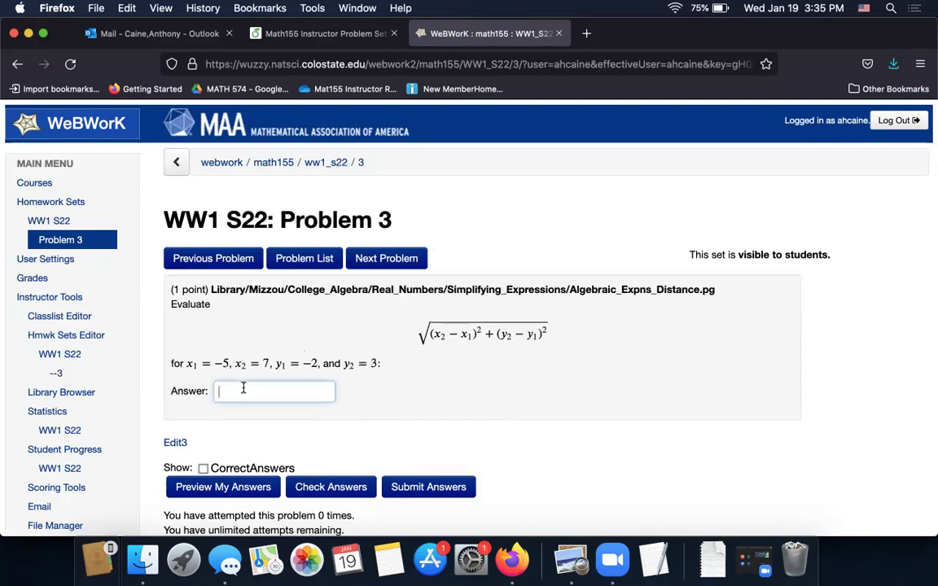
pyautogui.doubleClick(175, 304)
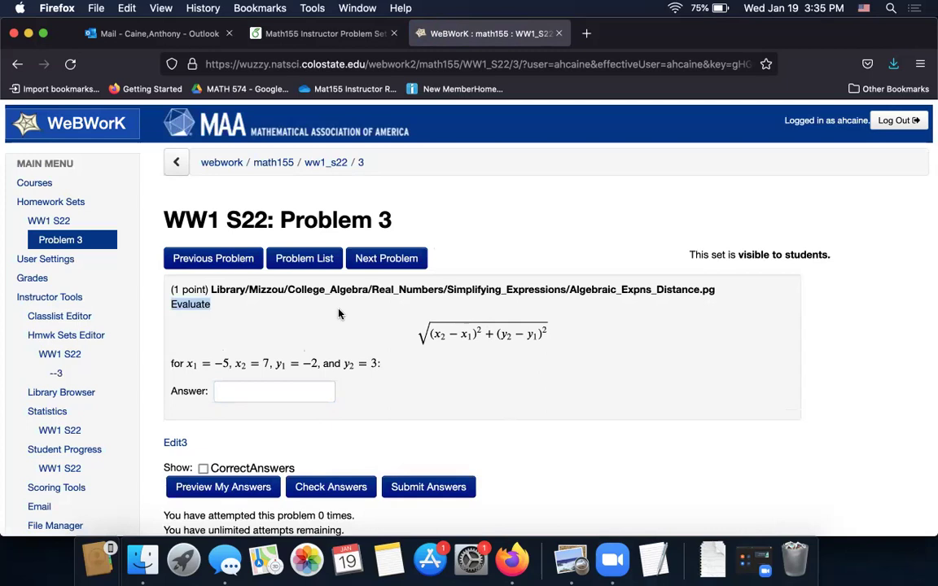
pyautogui.click(254, 392)
pyautogui.write('sqrt((7+5')
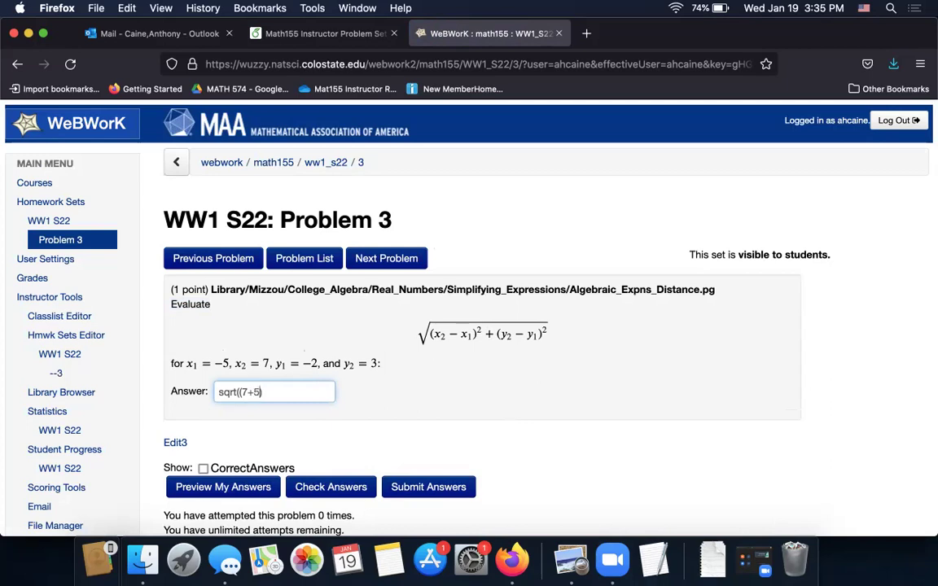
pyautogui.write('+(3+2)^2')
pyautogui.click(429, 488)
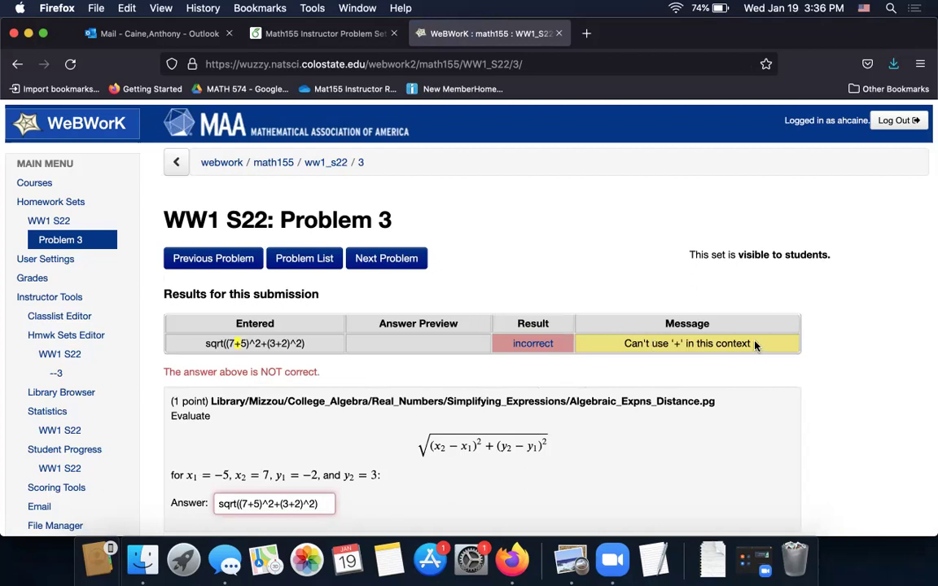
# Copy the submitted square-root expression from Problem 3 and evaluate it with a Google search in a new tab
pyautogui.moveTo(652, 343); pyautogui.dragTo(727, 344)
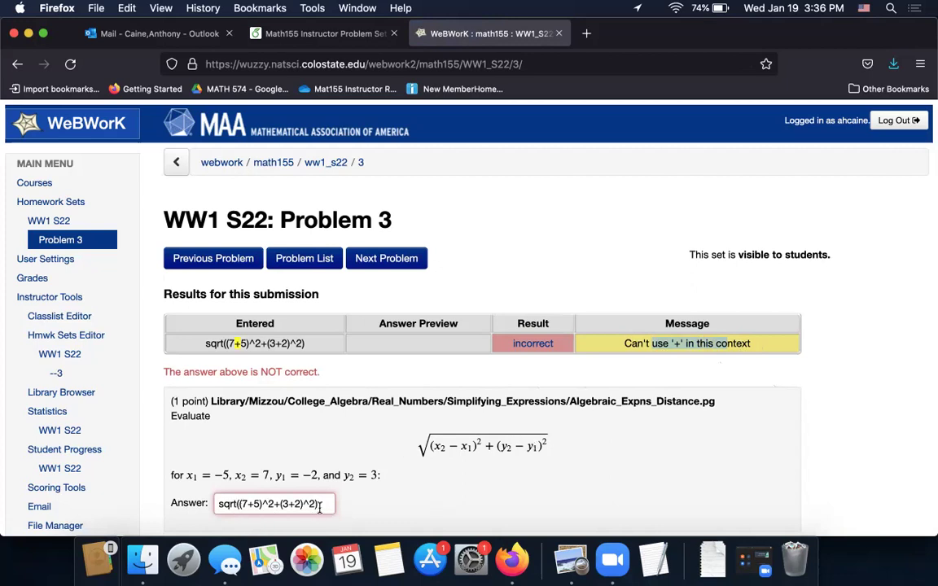
pyautogui.click(295, 504)
pyautogui.moveTo(295, 505); pyautogui.dragTo(213, 507)
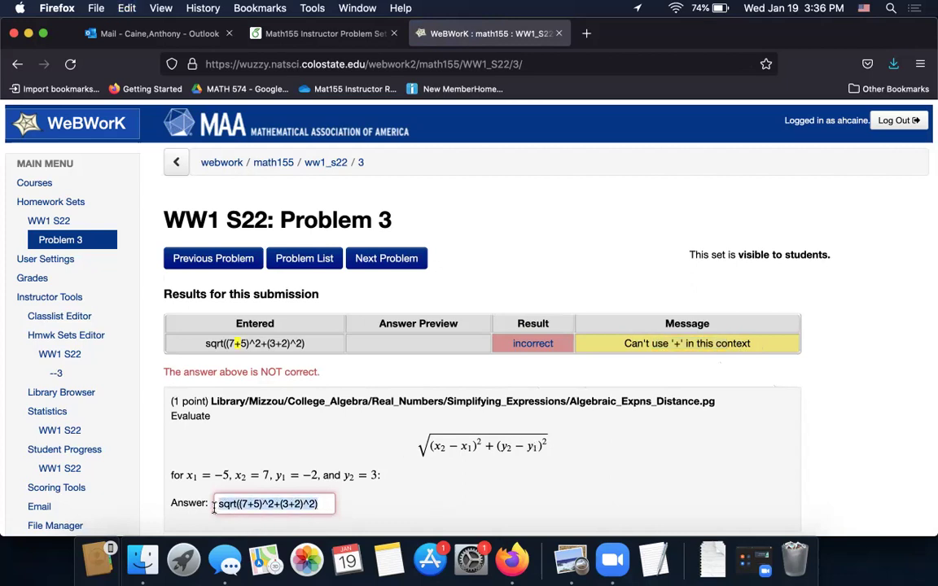
pyautogui.press('super+c')
pyautogui.press('super+t')
pyautogui.press('super+v')
pyautogui.press('Return')
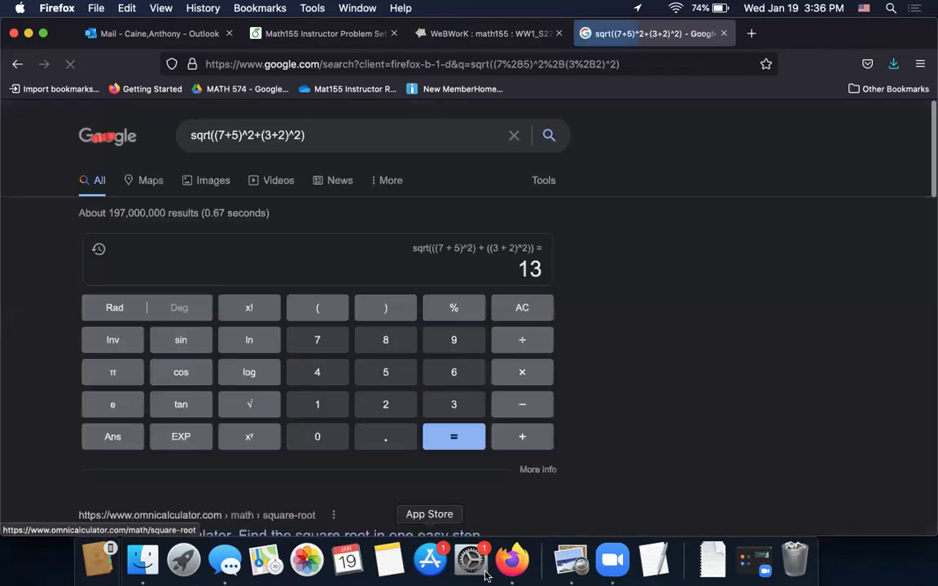
# Back in WeBWorK, replace the Problem 3 answer with 13 and submit it
pyautogui.click(487, 34)
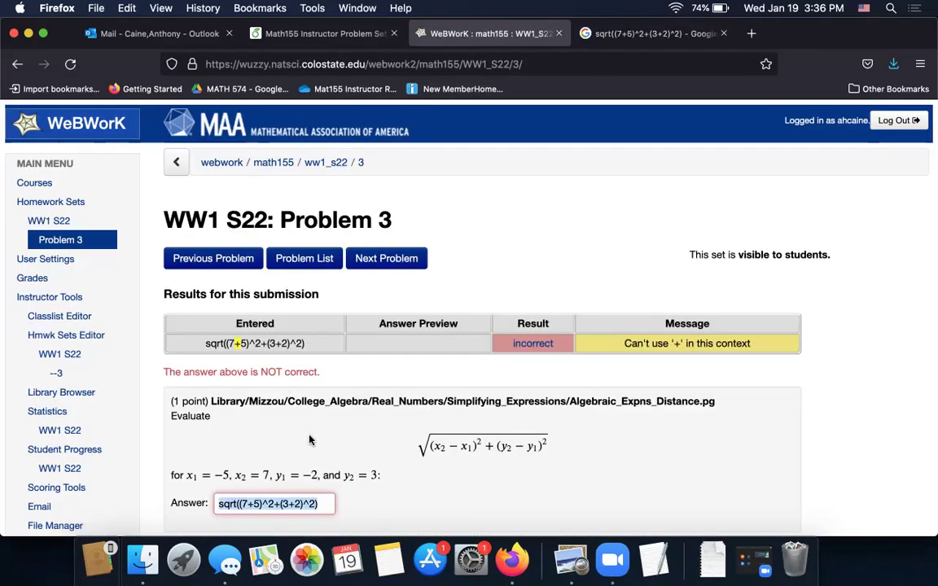
pyautogui.write('13')
pyautogui.scroll(-5, 479, 448)
pyautogui.click(422, 421)
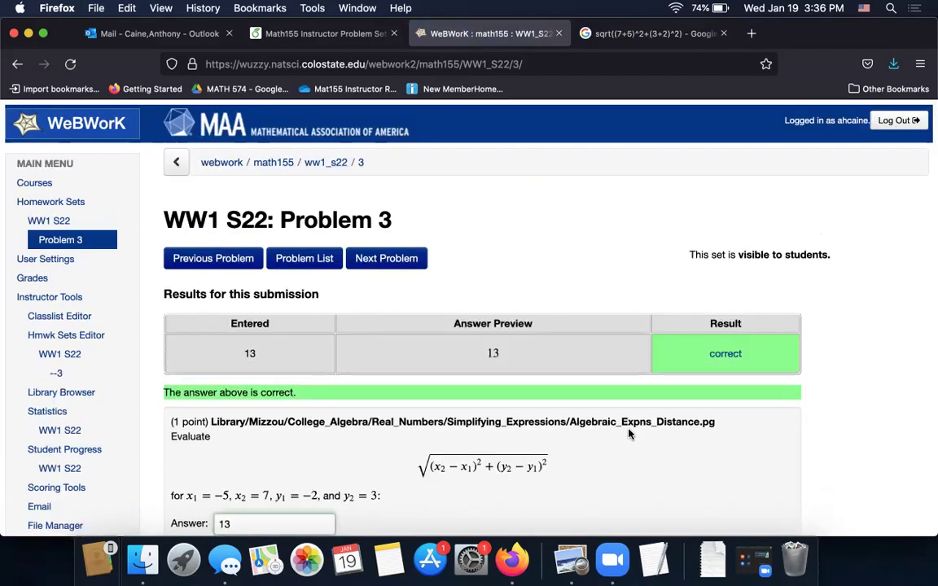
# Advance past Problem 4 to Problem 5 of the homework set
pyautogui.scroll(-1, 628, 434)
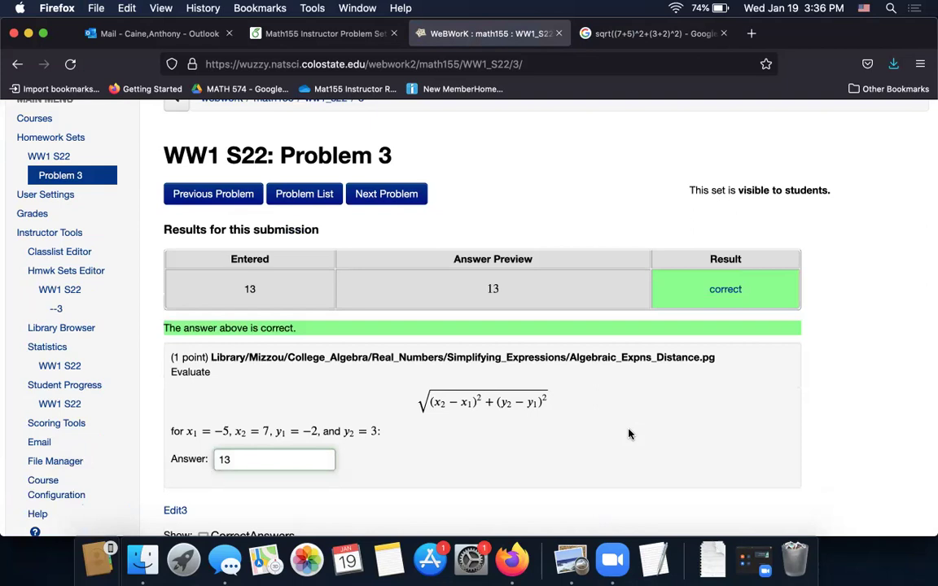
pyautogui.click(394, 194)
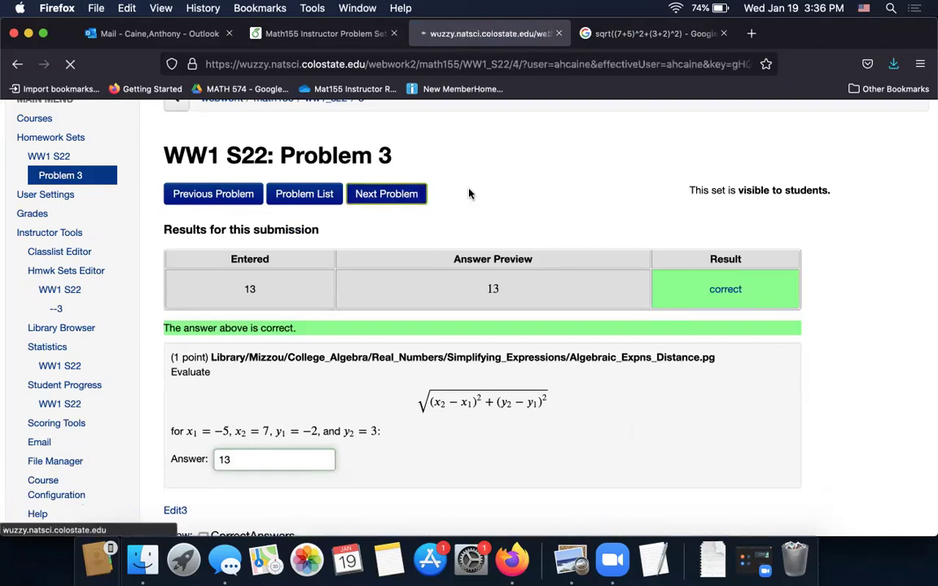
pyautogui.click(366, 258)
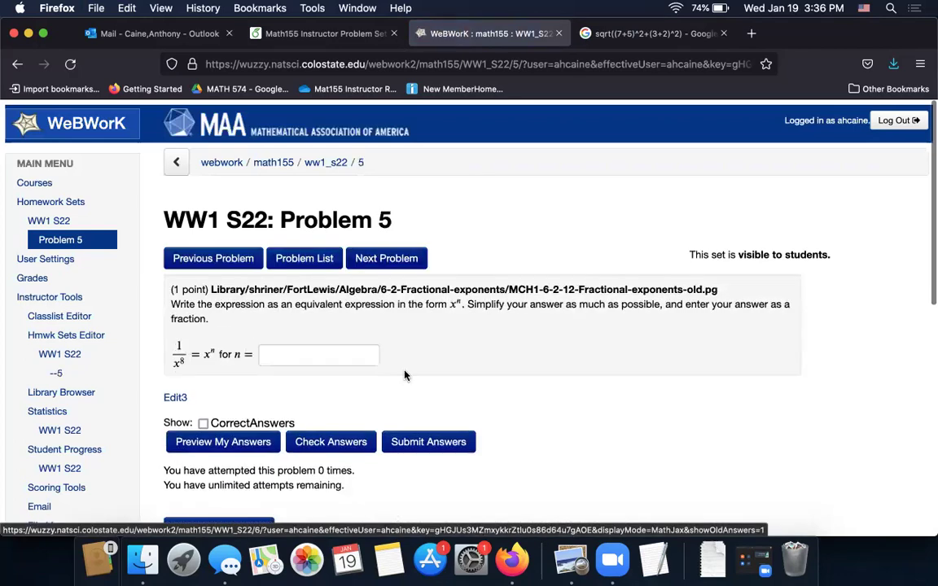